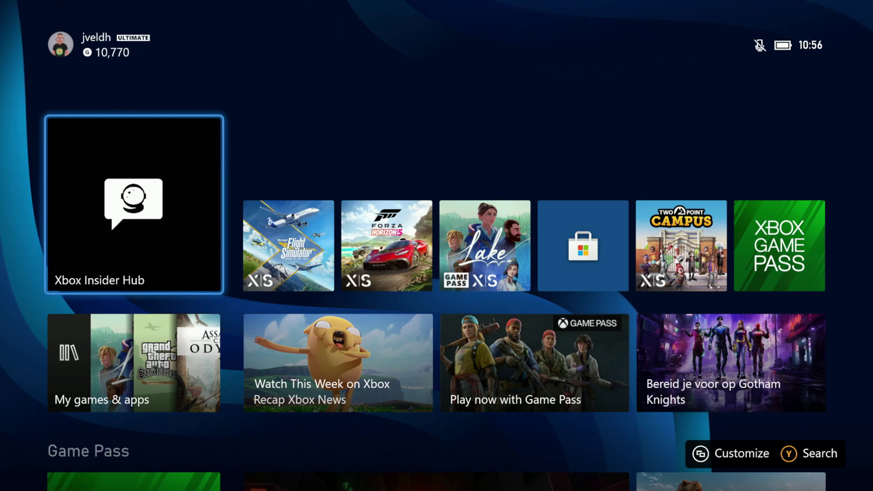
- Open Xbox Insider Hub and select the Microsoft Flight Simulator Beta preview under Previews
{"action": "key", "text": "Return"}
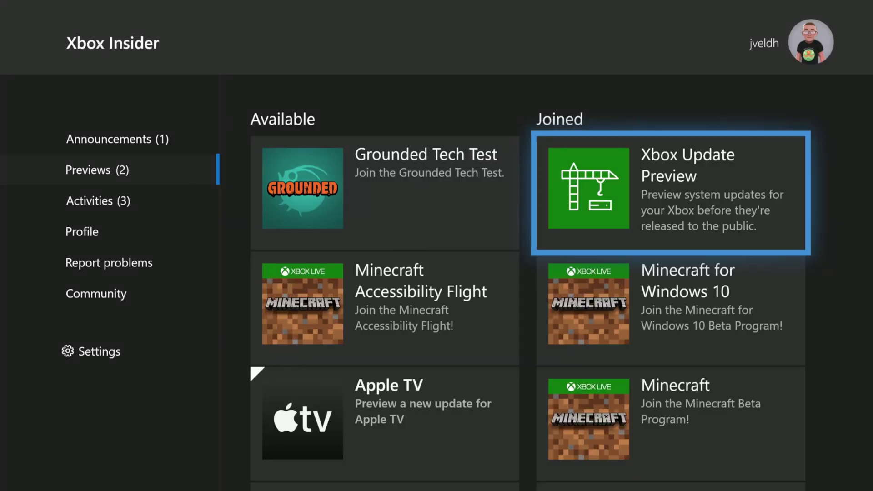
{"action": "key", "text": "Left"}
{"action": "key", "text": "Left"}
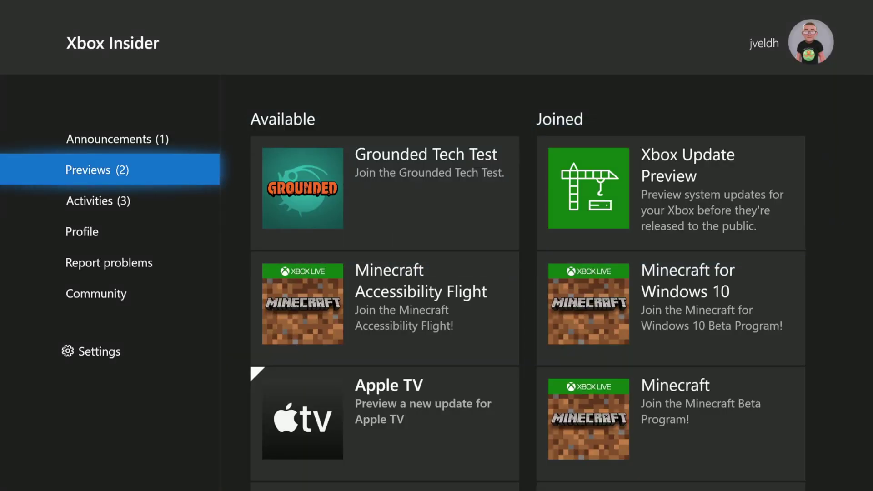
{"action": "key", "text": "Up"}
{"action": "key", "text": "Down"}
{"action": "key", "text": "Right"}
{"action": "key", "text": "Down"}
{"action": "key", "text": "Down"}
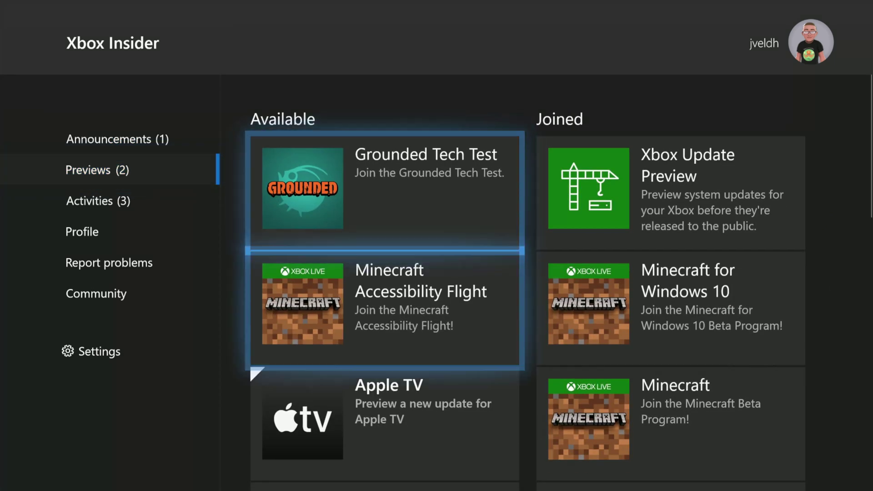
{"action": "key", "text": "Down"}
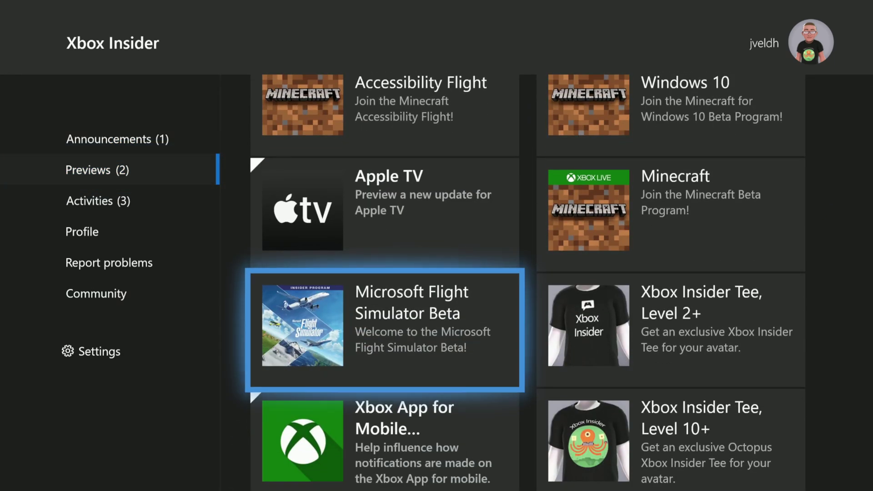
{"action": "key", "text": "Return"}
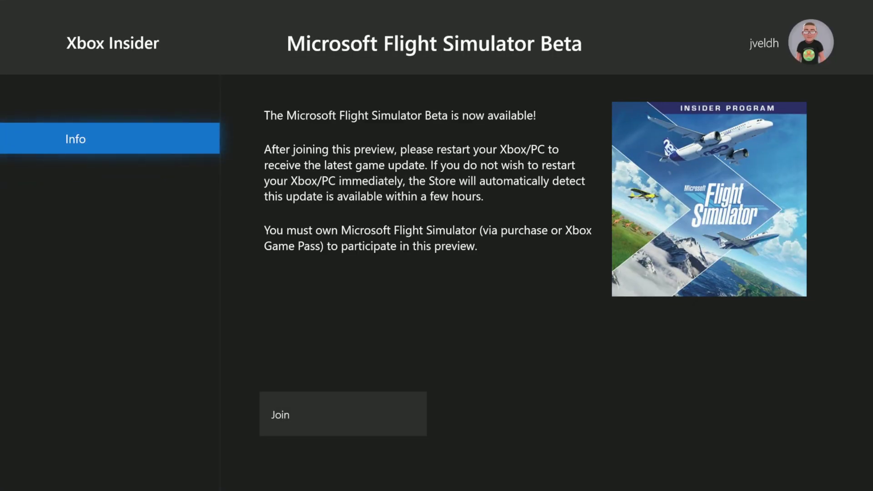
- Join the Flight Simulator Beta and Continue past the restart notice
{"action": "key", "text": "Right"}
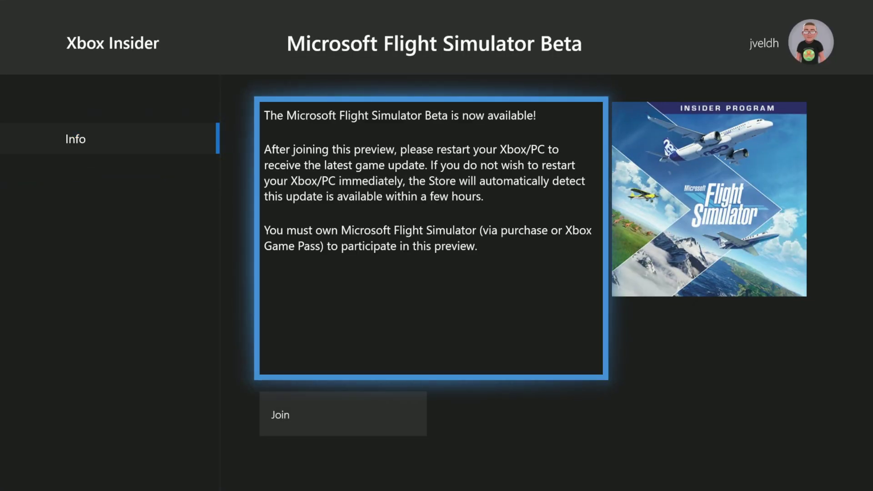
{"action": "key", "text": "Down"}
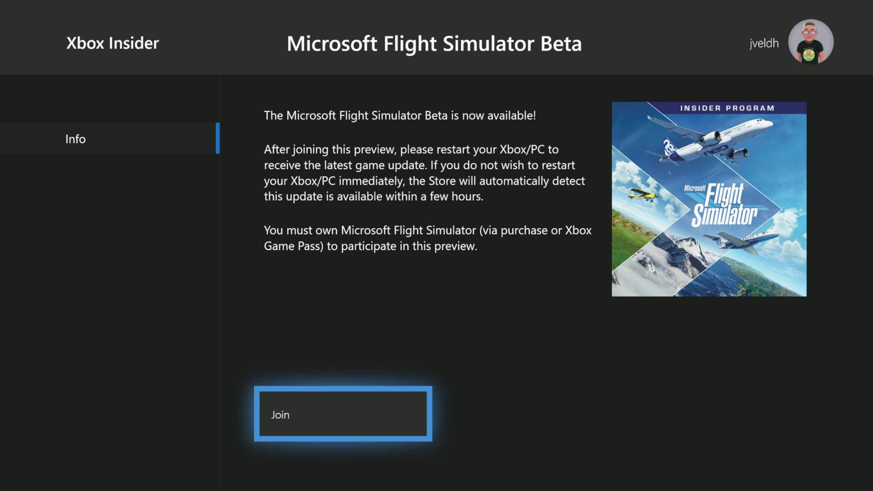
{"action": "key", "text": "Return"}
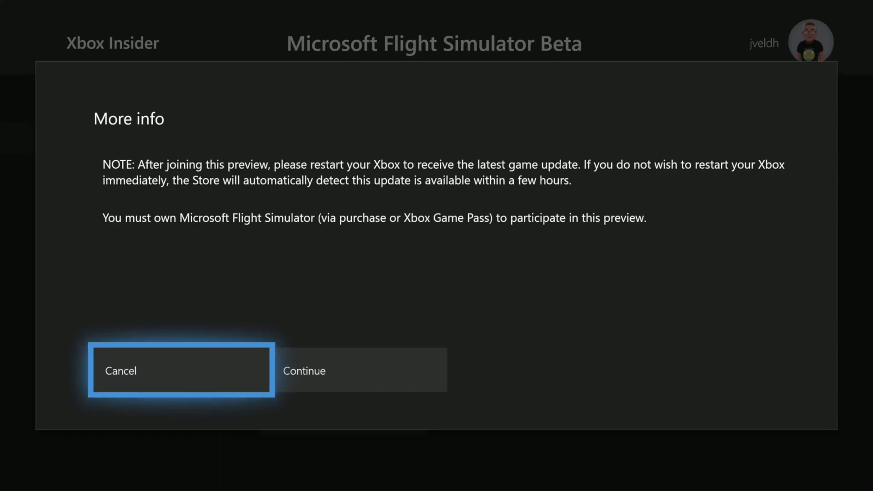
{"action": "key", "text": "Right"}
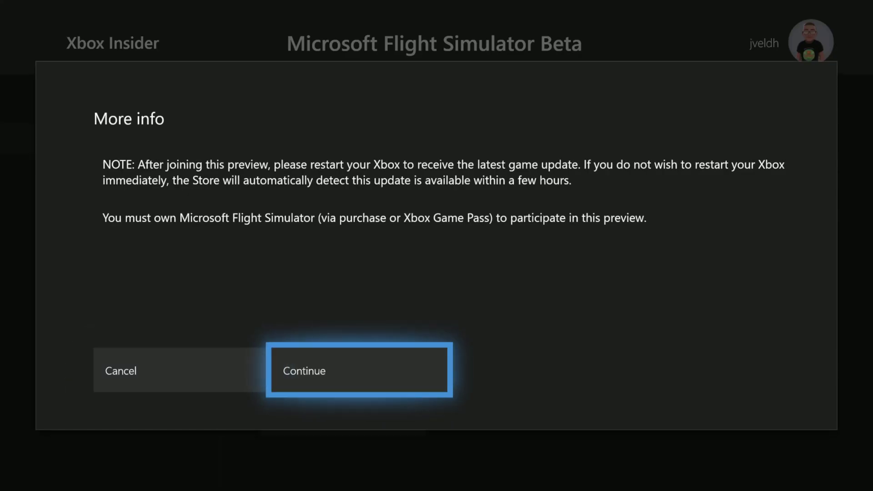
{"action": "key", "text": "Return"}
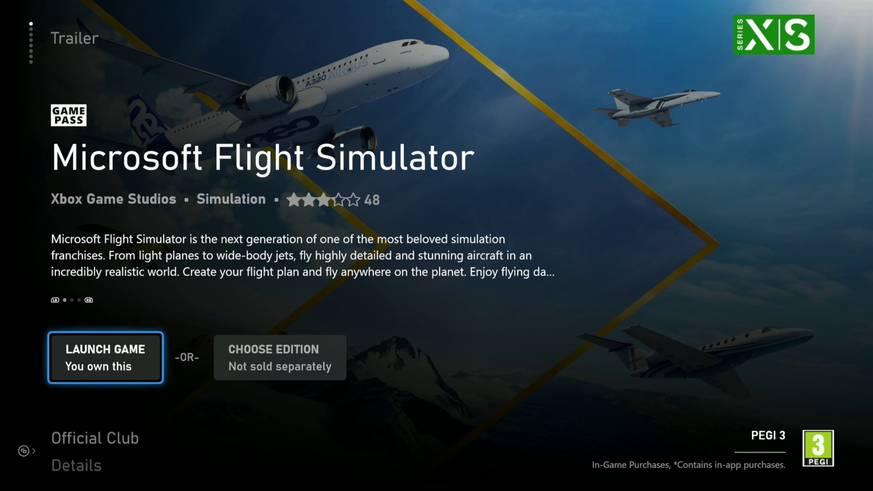
- Choose Restart console from the Xbox power menu
{"action": "key", "text": "super"}
{"action": "key", "text": "Right"}
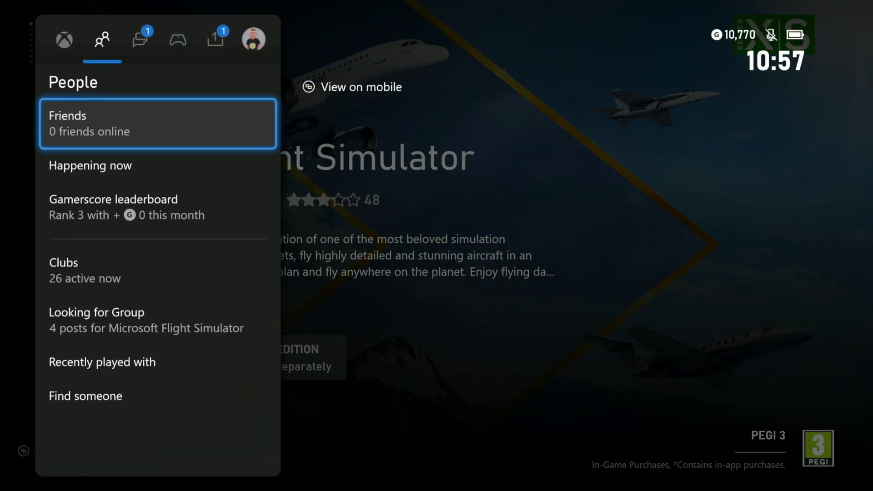
{"action": "key", "text": "super"}
{"action": "key", "text": "Up"}
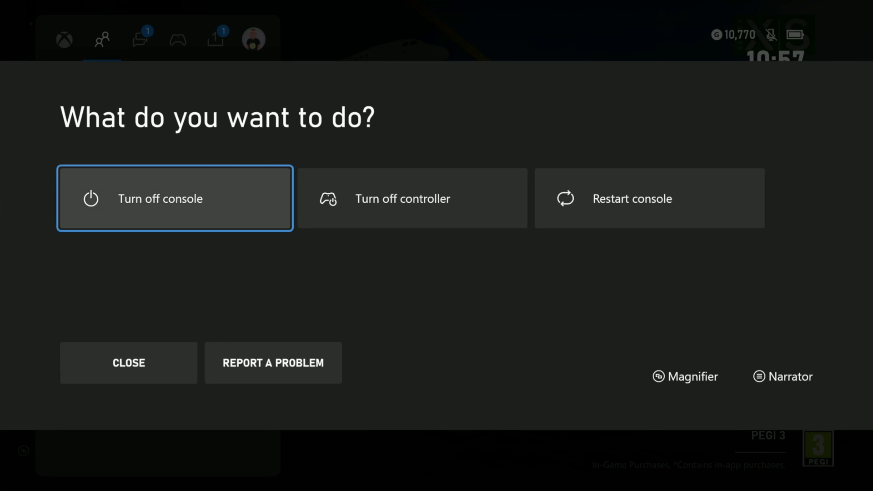
{"action": "key", "text": "Right"}
{"action": "key", "text": "Right"}
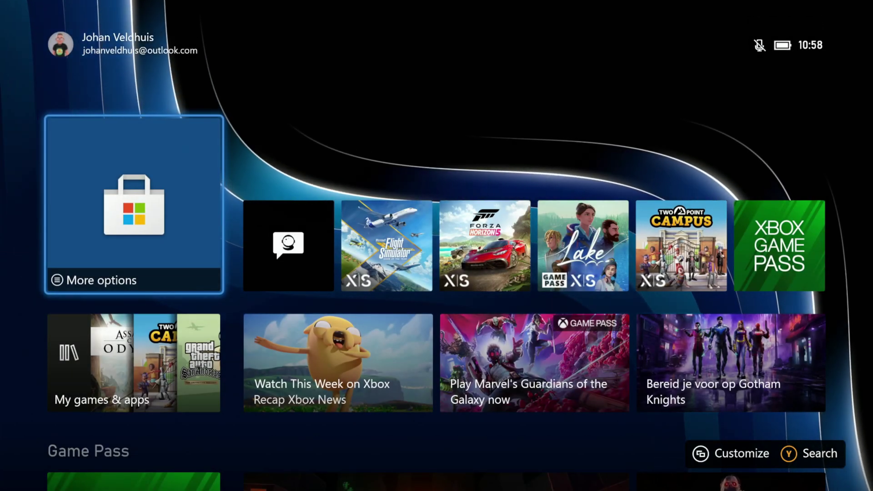
- Open My games & apps from the guide and choose See all for the full Games library
{"action": "key", "text": "Return"}
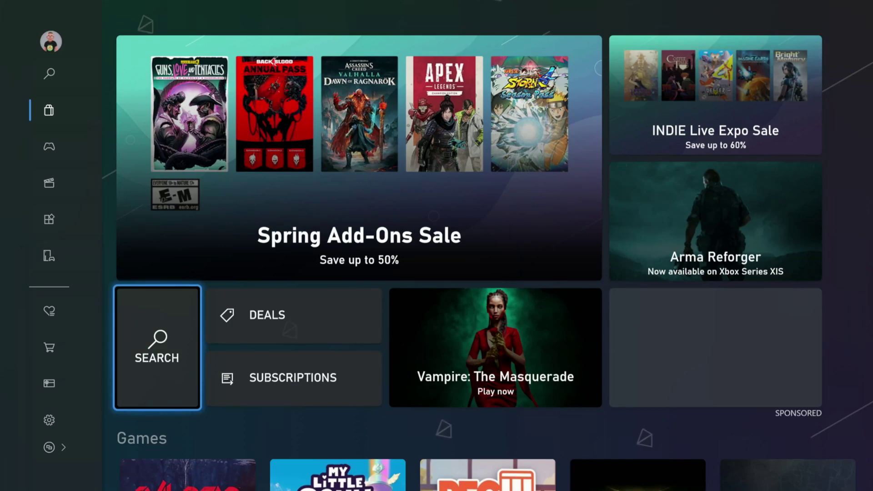
{"action": "key", "text": "super"}
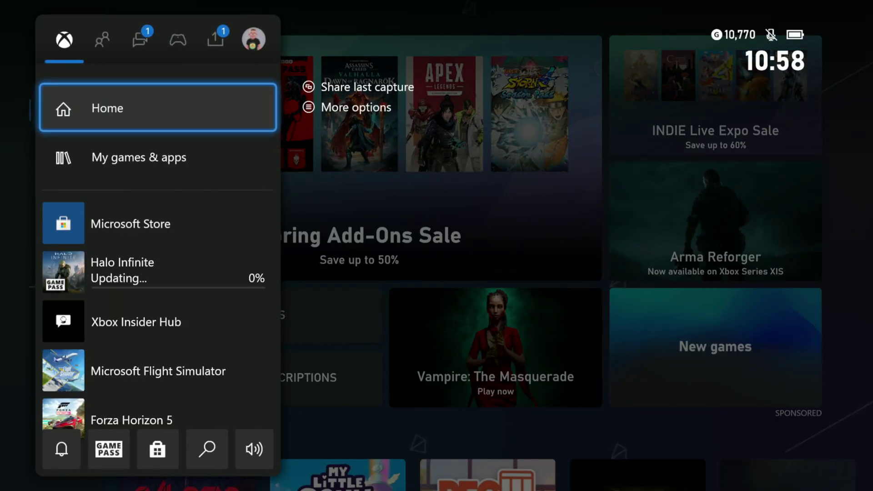
{"action": "key", "text": "Down"}
{"action": "key", "text": "Return"}
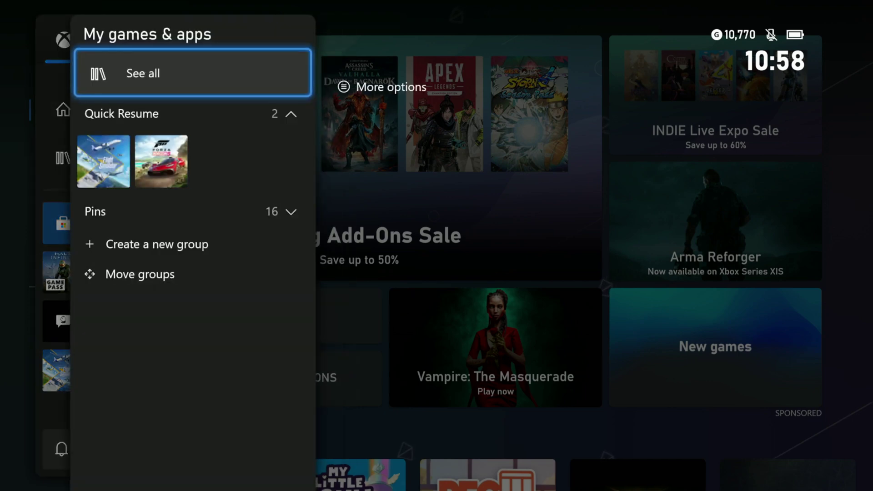
{"action": "key", "text": "Return"}
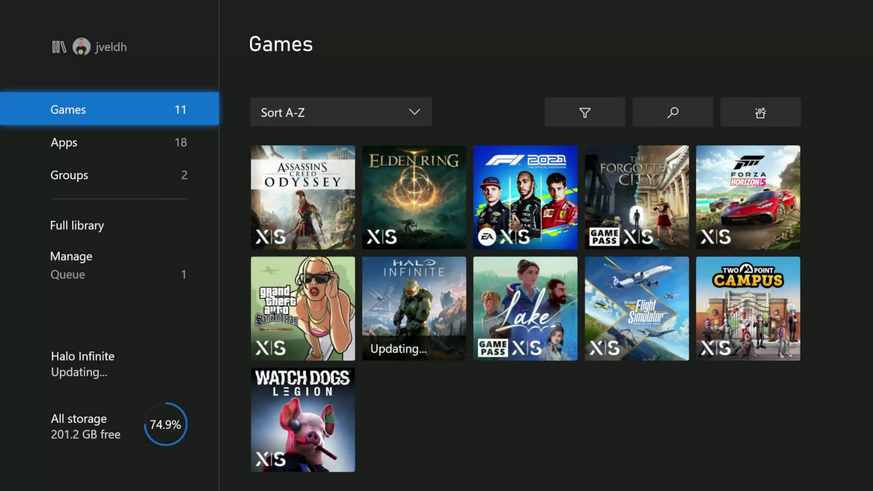
{"action": "key", "text": "Down"}
{"action": "key", "text": "Down"}
{"action": "key", "text": "Down"}
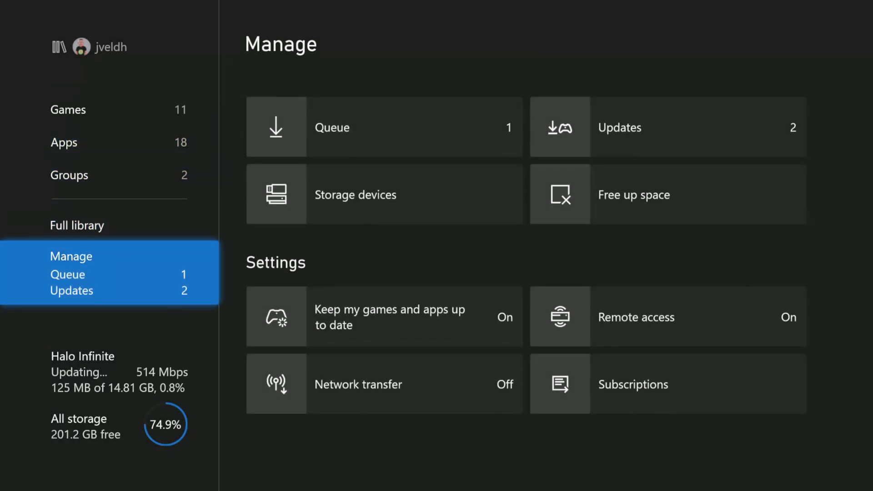
- Run Update all on the pending updates for both games and confirm
{"action": "key", "text": "Right"}
{"action": "key", "text": "Right"}
{"action": "key", "text": "Return"}
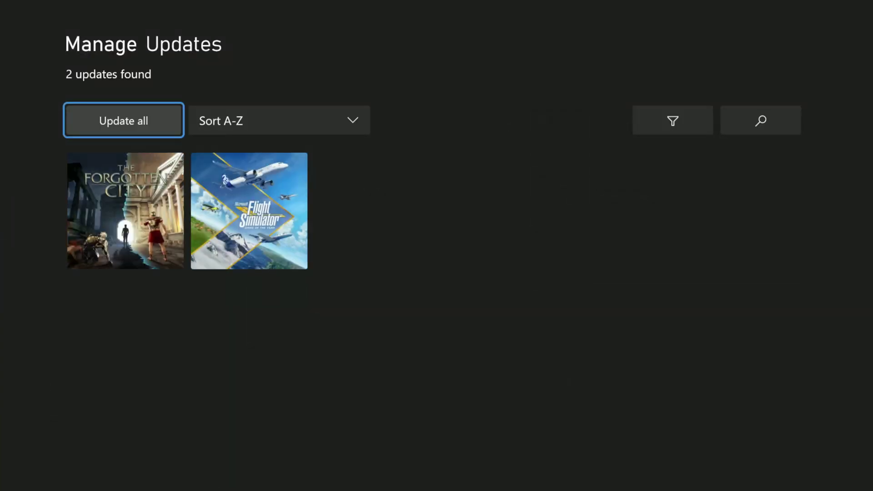
{"action": "key", "text": "Down"}
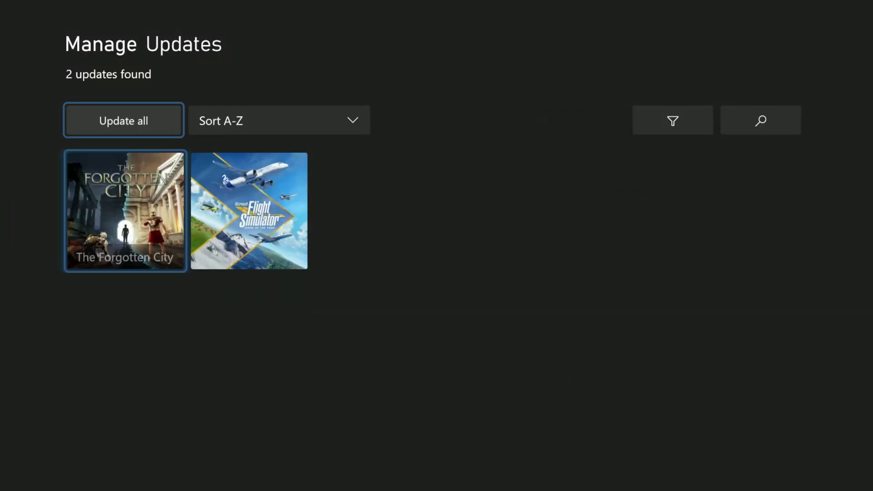
{"action": "key", "text": "Up"}
{"action": "key", "text": "Return"}
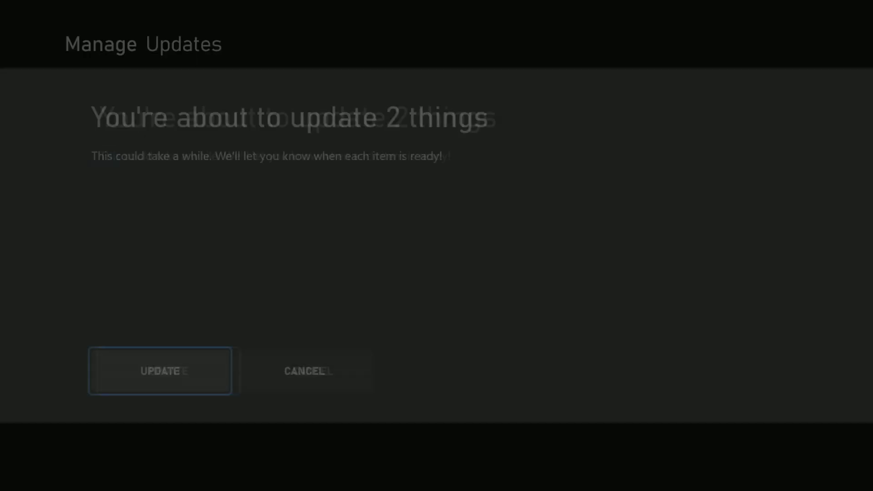
{"action": "key", "text": "Return"}
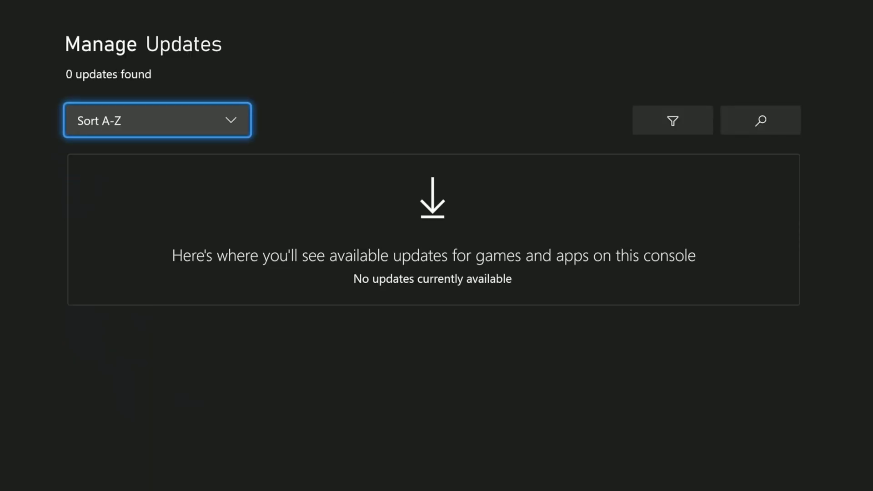
- In the Queue, use More options > Update now on Microsoft Flight Simulator
{"action": "key", "text": "Escape"}
{"action": "key", "text": "Left"}
{"action": "key", "text": "Return"}
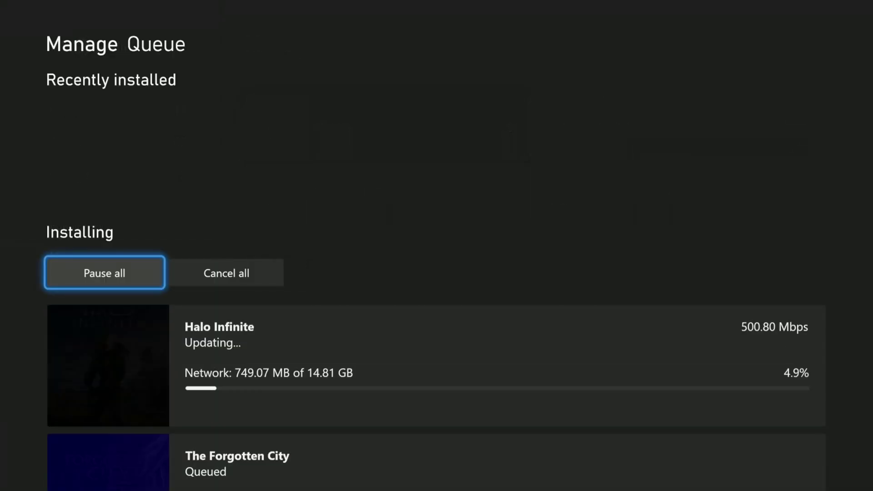
{"action": "key", "text": "Down"}
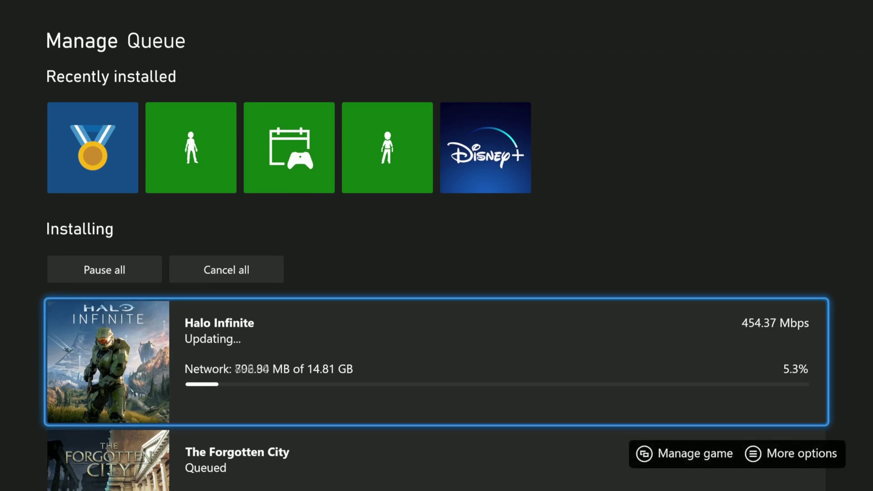
{"action": "key", "text": "Down"}
{"action": "key", "text": "Down"}
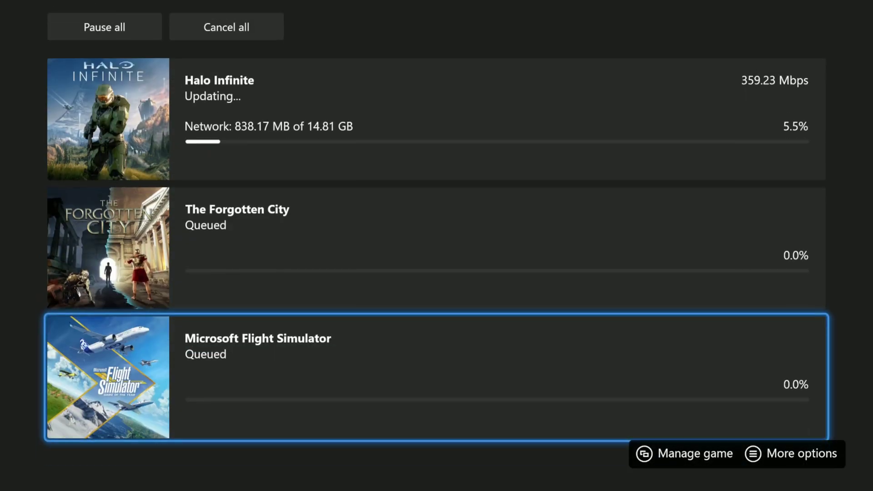
{"action": "key", "text": "Menu"}
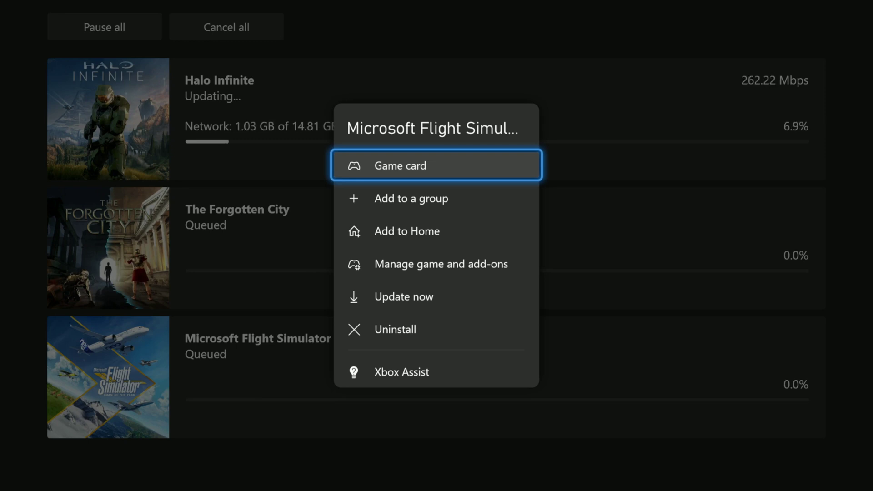
{"action": "key", "text": "Down"}
{"action": "key", "text": "Down"}
{"action": "key", "text": "Down"}
{"action": "key", "text": "Down"}
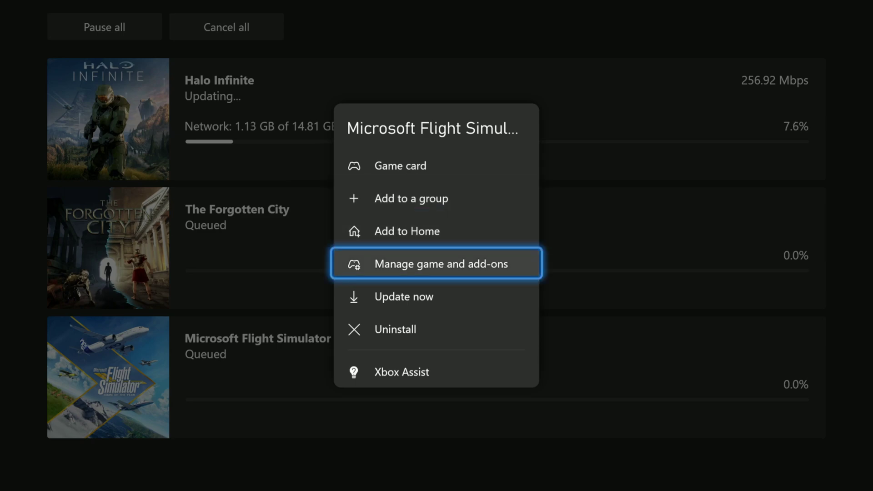
{"action": "key", "text": "Return"}
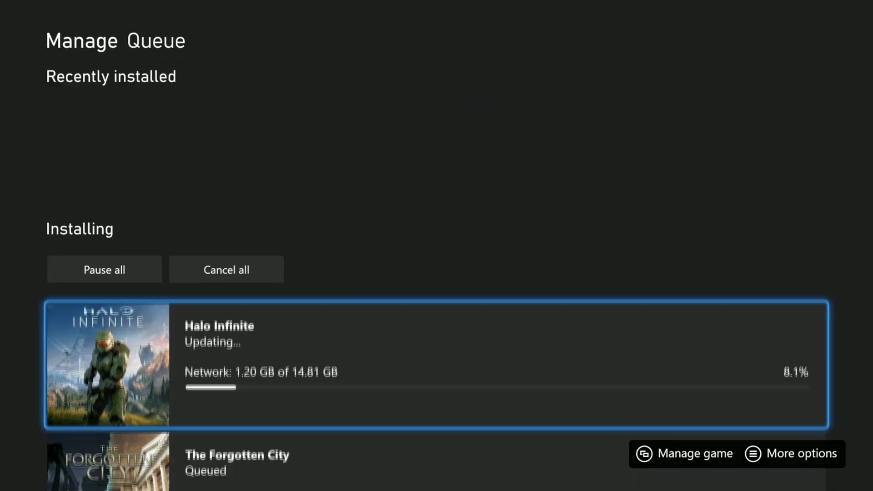
- Launch Microsoft Flight Simulator from the Home tile, dismissing the error and retrying
{"action": "key", "text": "super"}
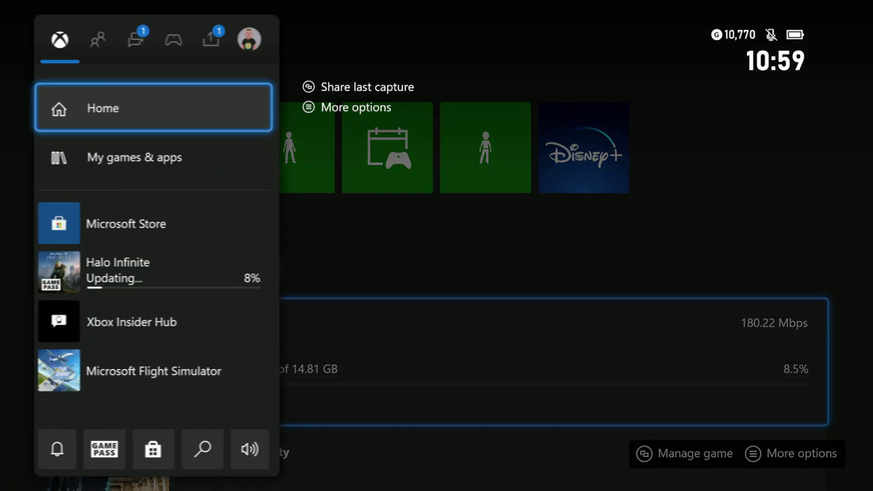
{"action": "key", "text": "Return"}
{"action": "key", "text": "Right"}
{"action": "key", "text": "Right"}
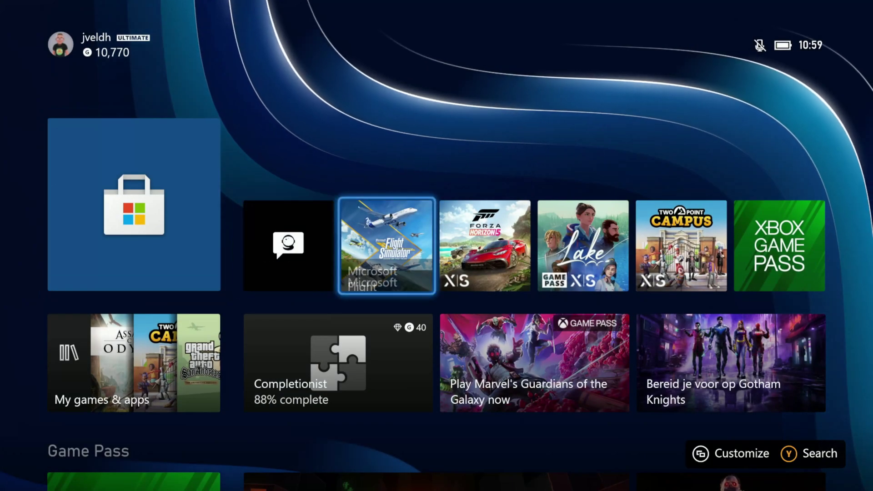
{"action": "key", "text": "Return"}
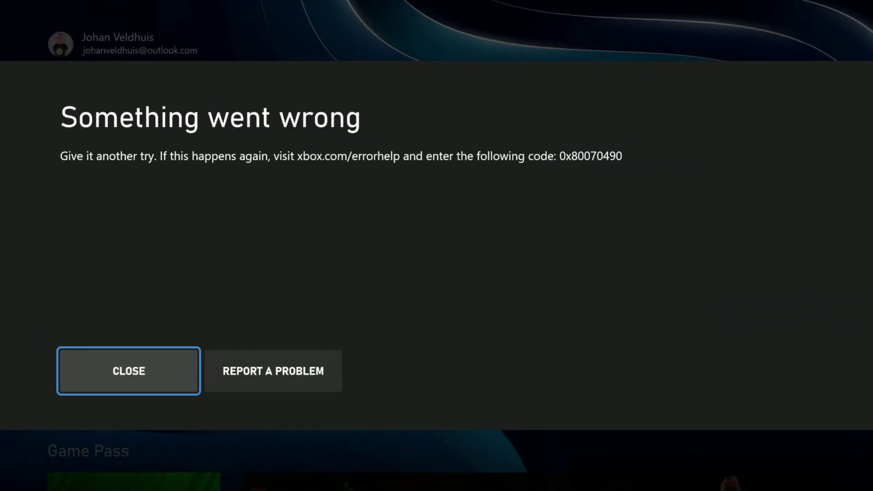
{"action": "key", "text": "Return"}
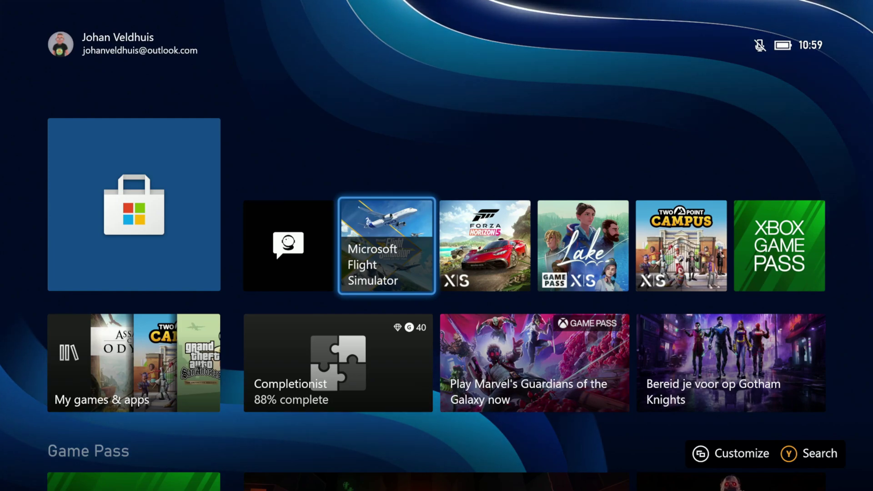
{"action": "key", "text": "Return"}
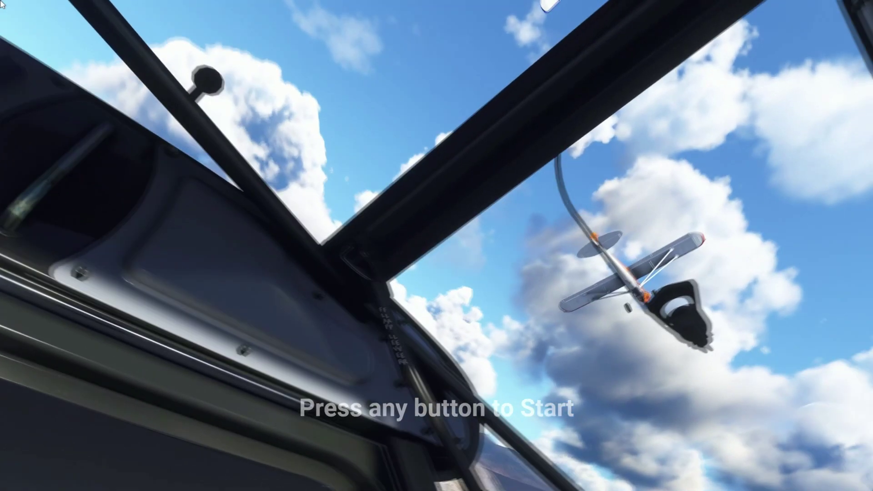
- Press A at the 'Press any button to Start' screen to continue loading
{"action": "left_click", "coordinate": [2, 4]}
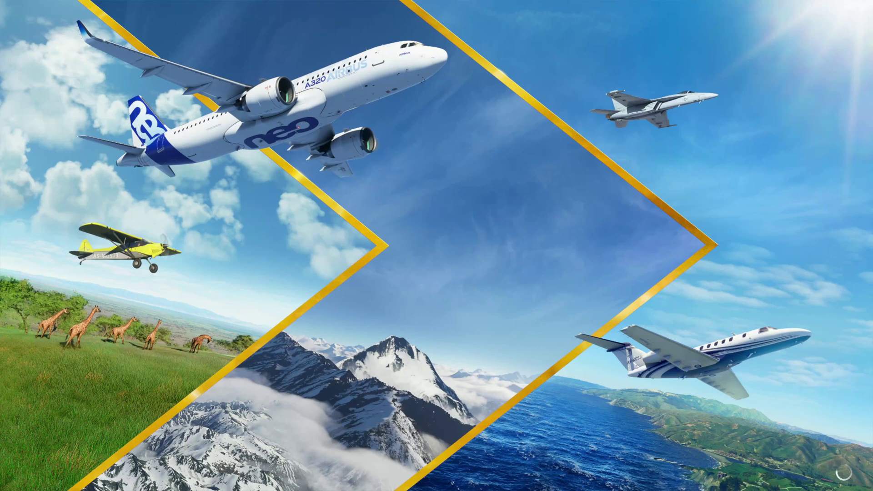